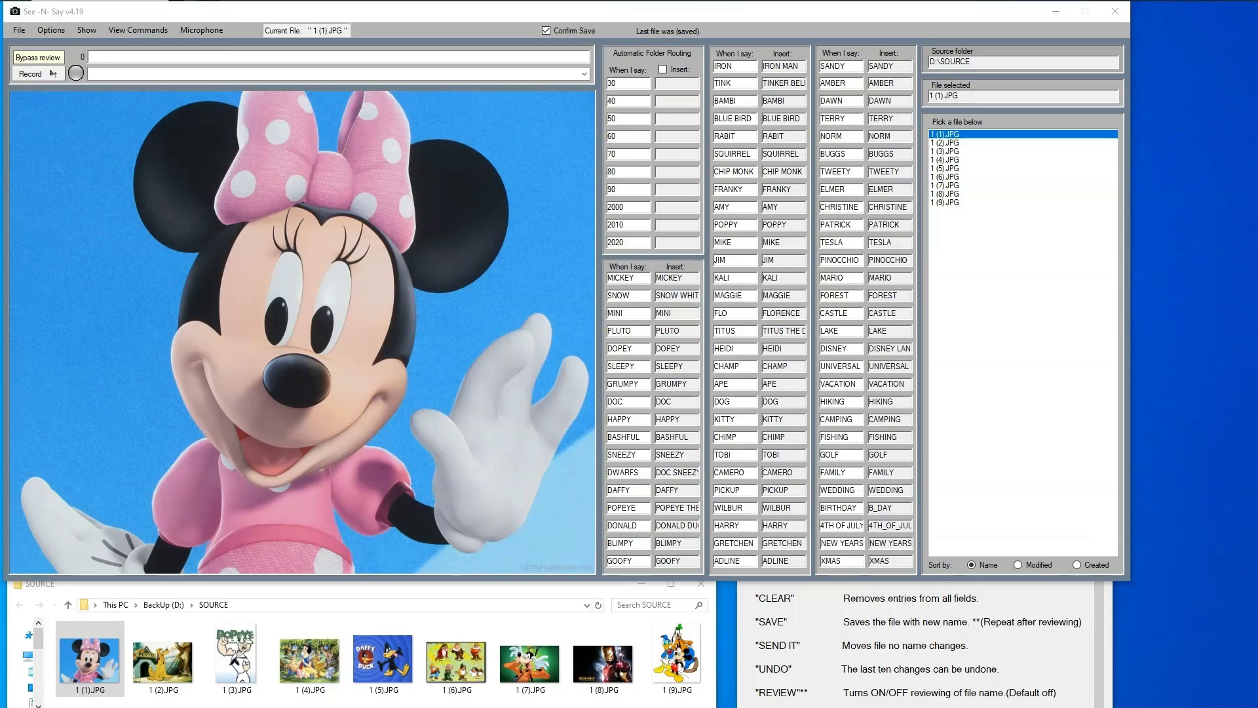
# Step: Start voice recording for 1 (1).JPG, stop it, and resume it
pyautogui.click(51, 74)
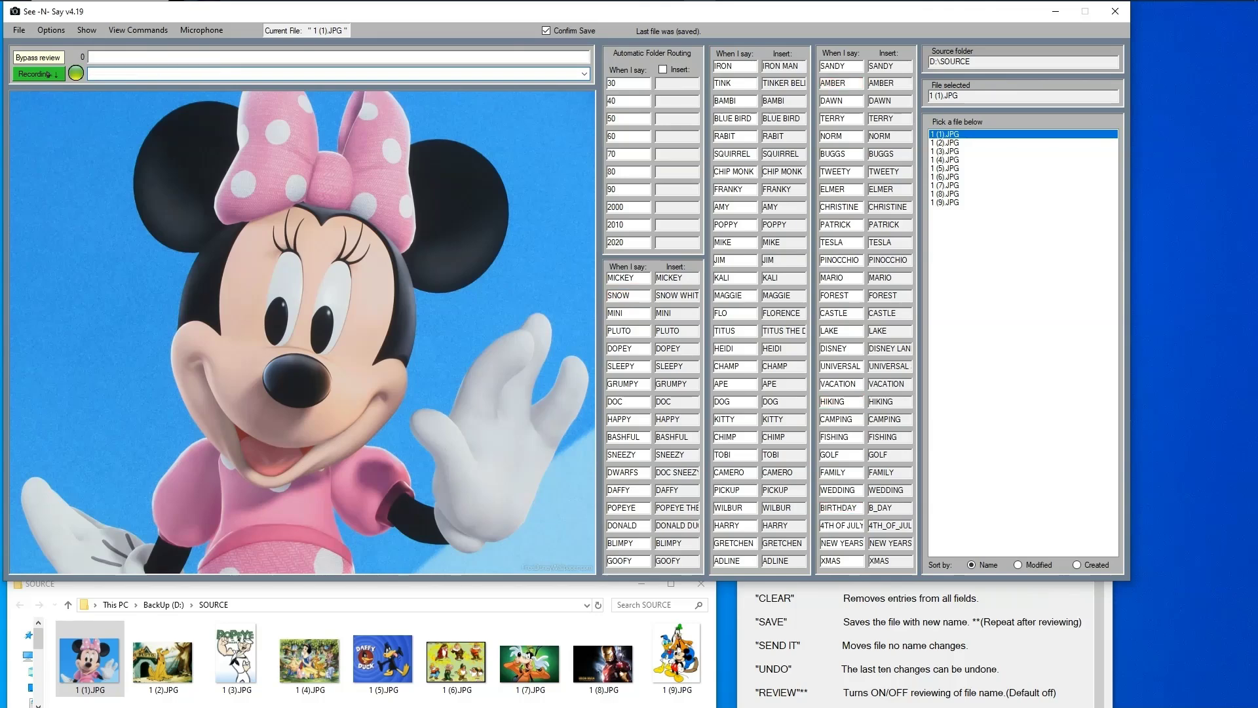
pyautogui.click(48, 74)
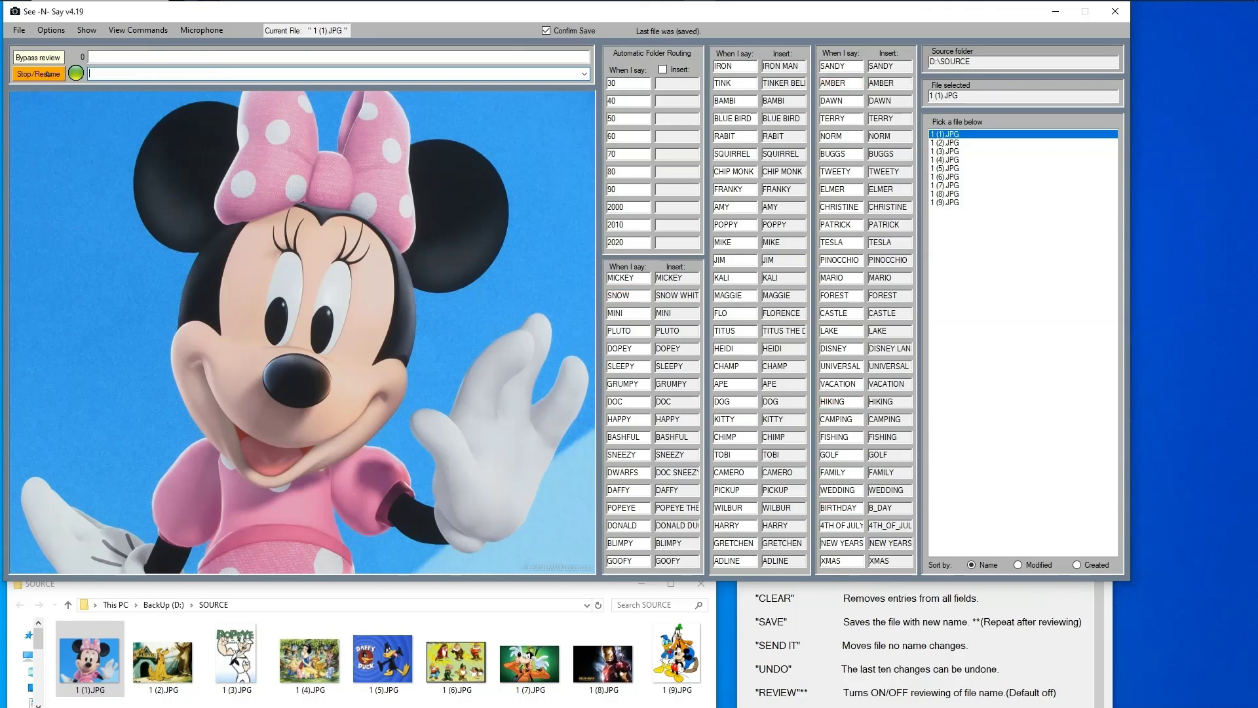
pyautogui.click(48, 74)
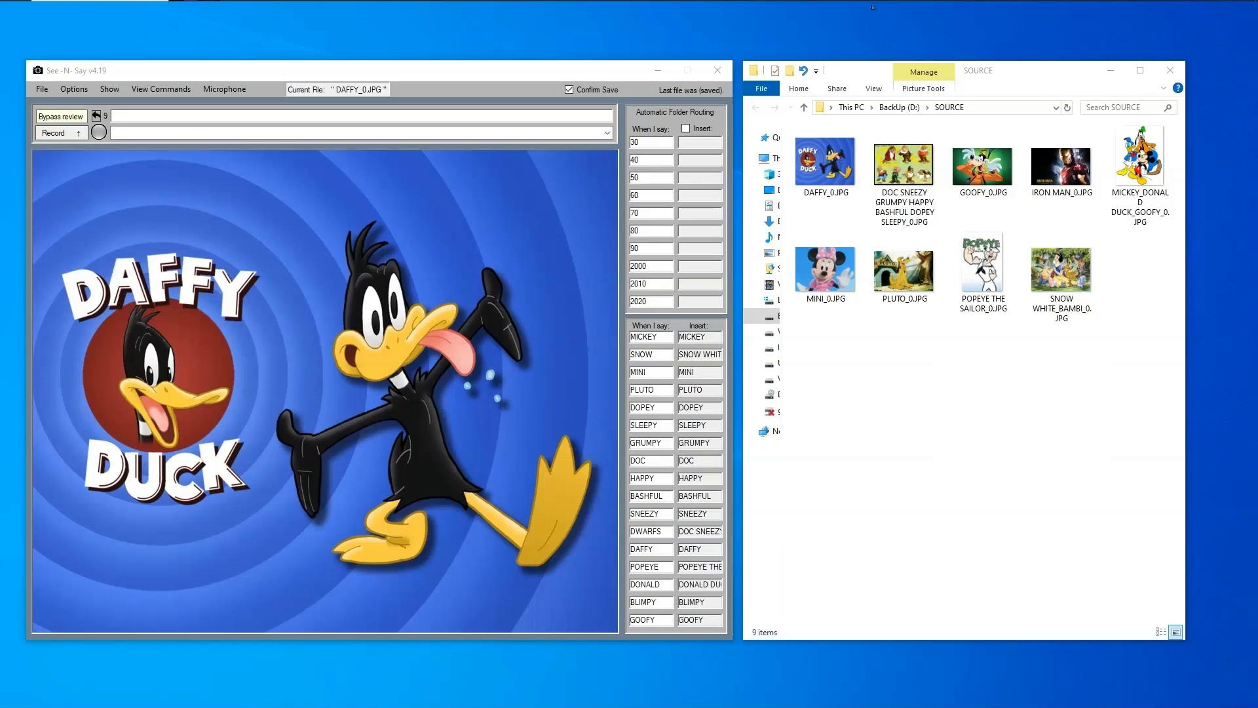
# Step: Undo the last four file renames, back to 1 (6).JPG, and restart voice recording
pyautogui.click(96, 116)
pyautogui.click(97, 116)
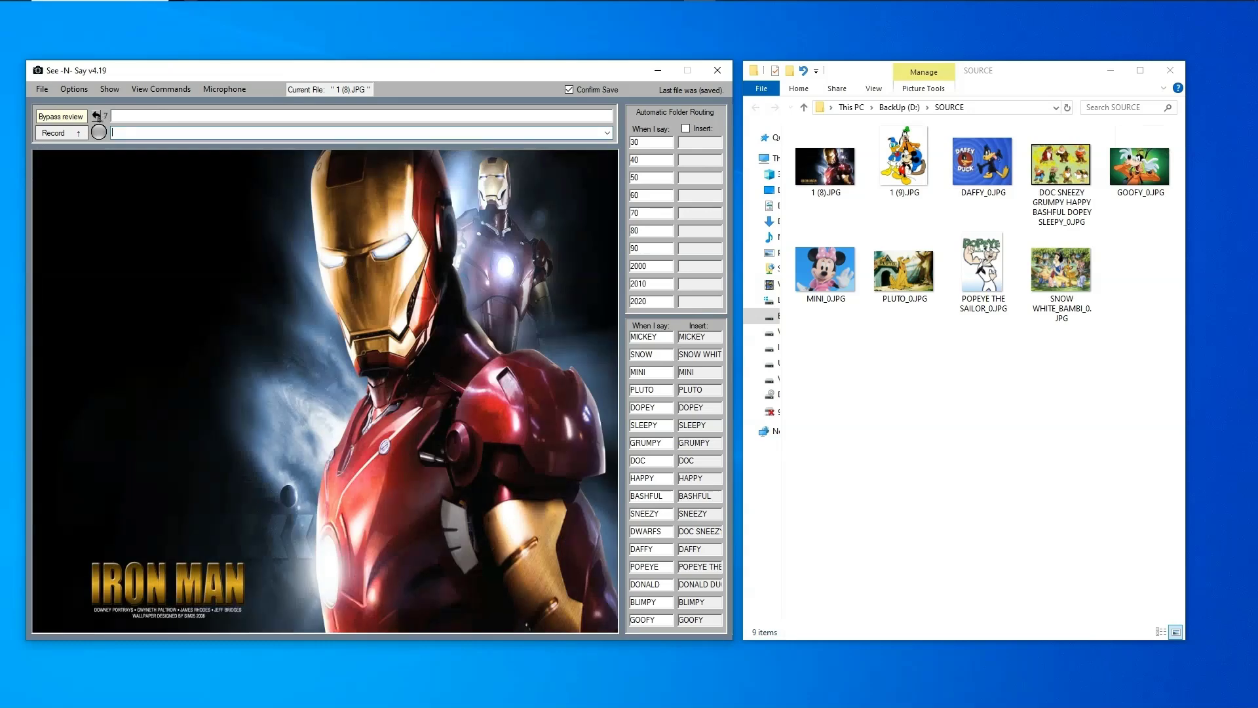
pyautogui.click(97, 116)
pyautogui.click(96, 116)
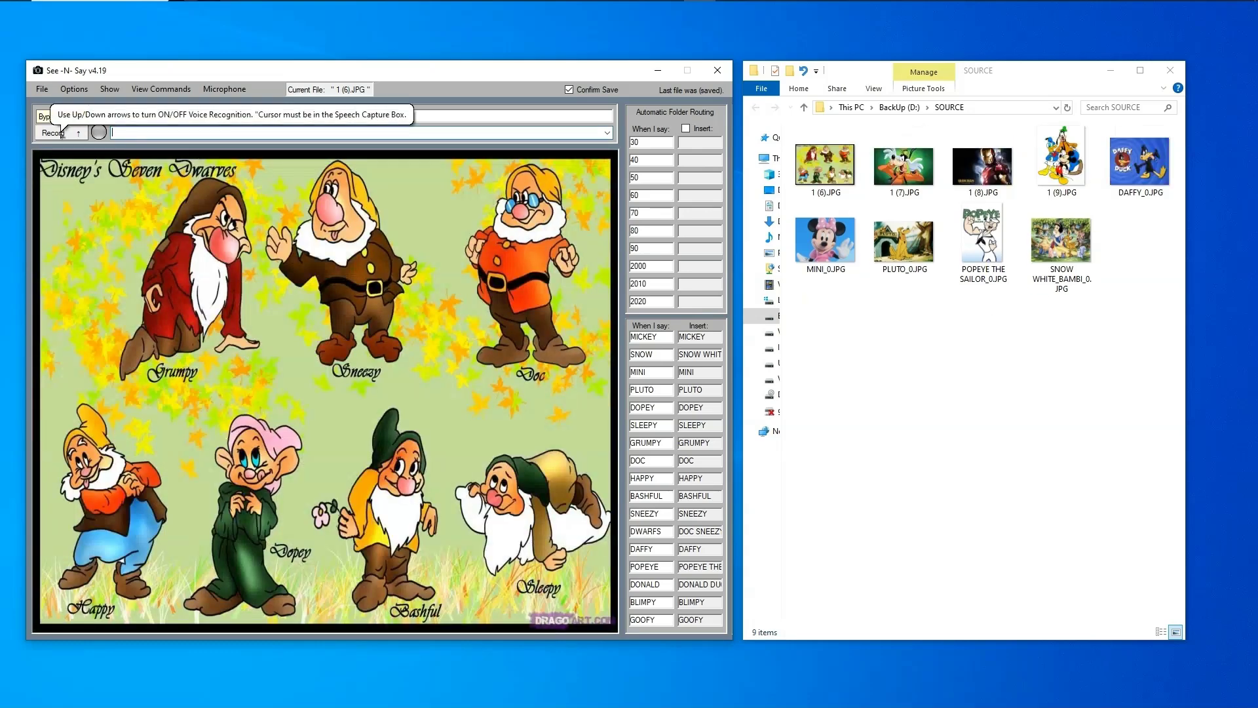
pyautogui.click(62, 133)
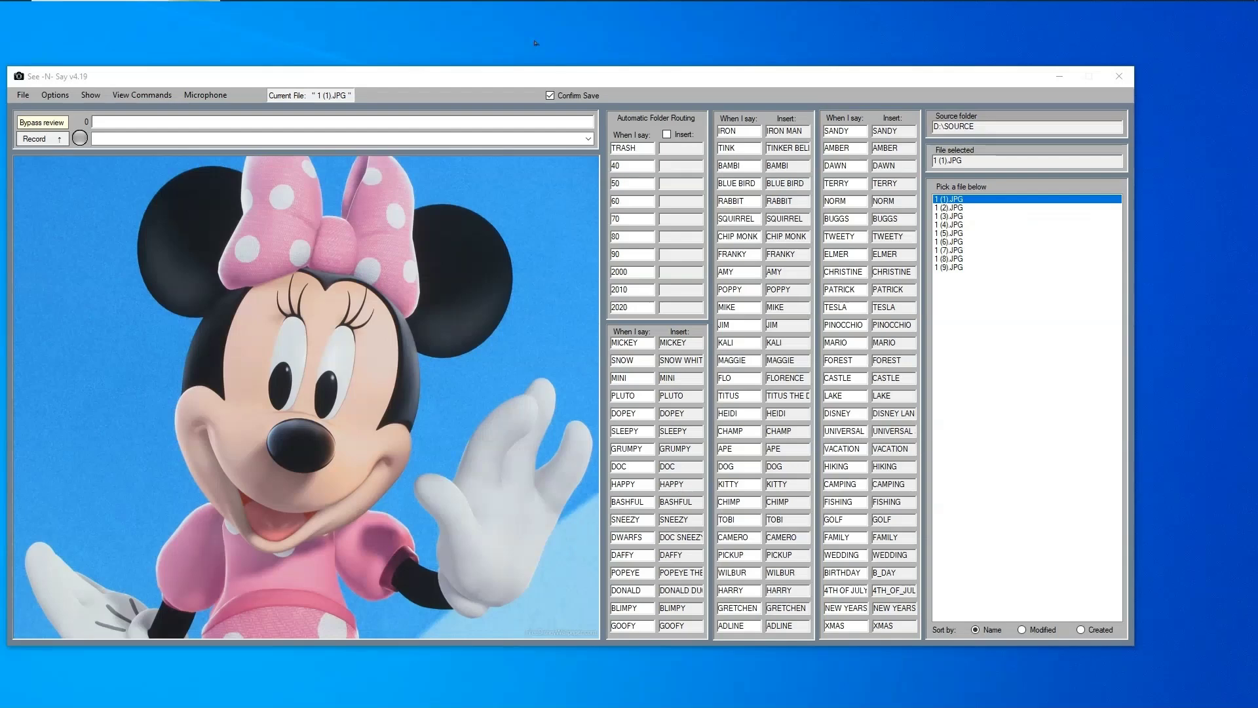
# Step: Place the cursor in the Speech Capture Box and switch on voice recognition for 1 (1).JPG
pyautogui.click(358, 135)
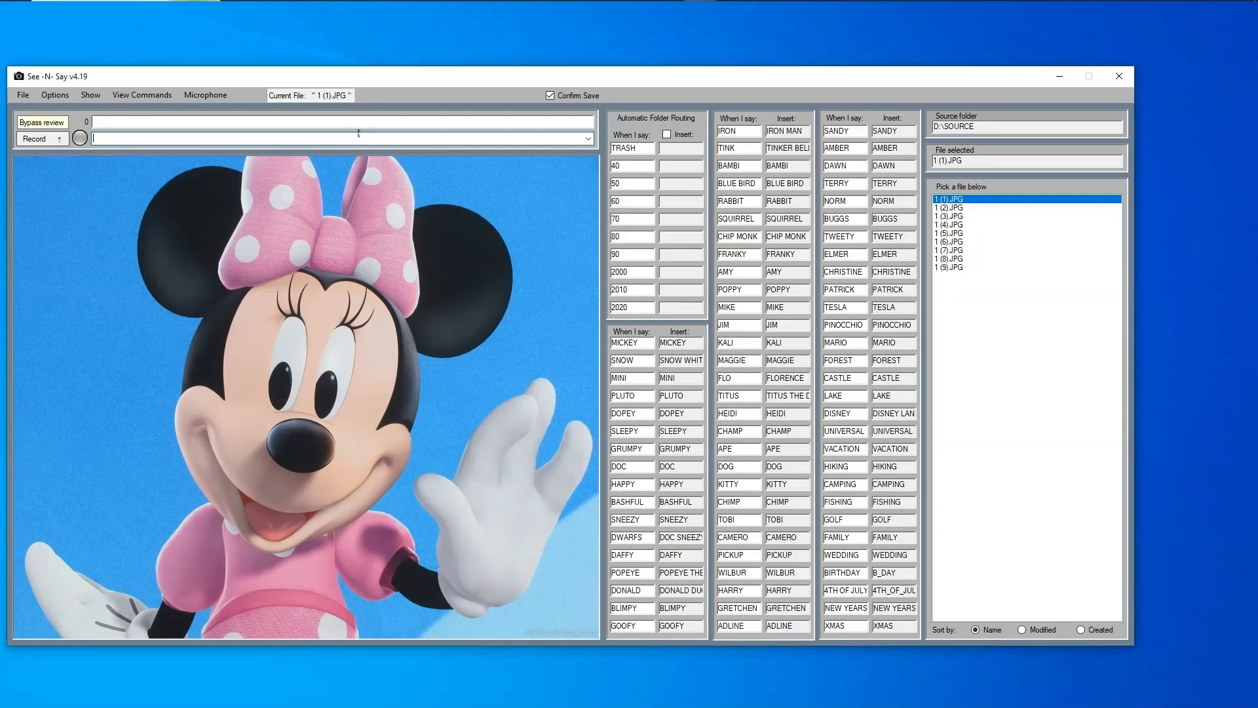
pyautogui.press('Up')
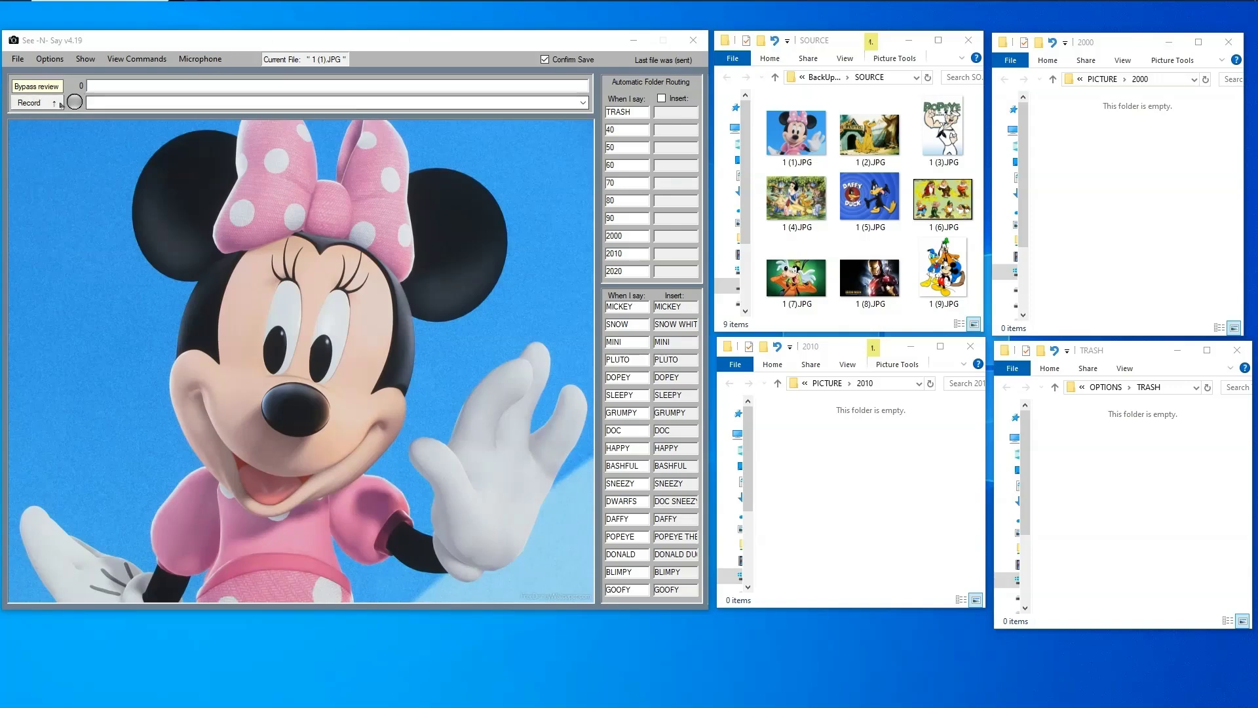
pyautogui.click(55, 104)
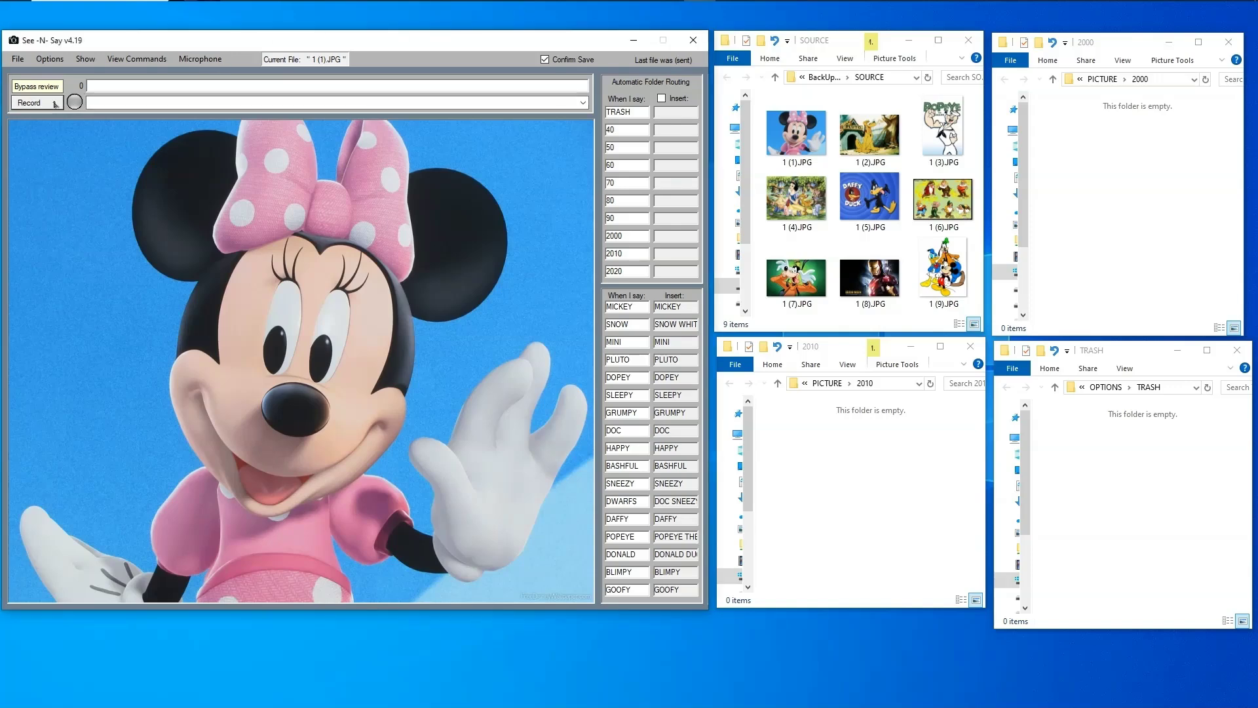
pyautogui.click(55, 104)
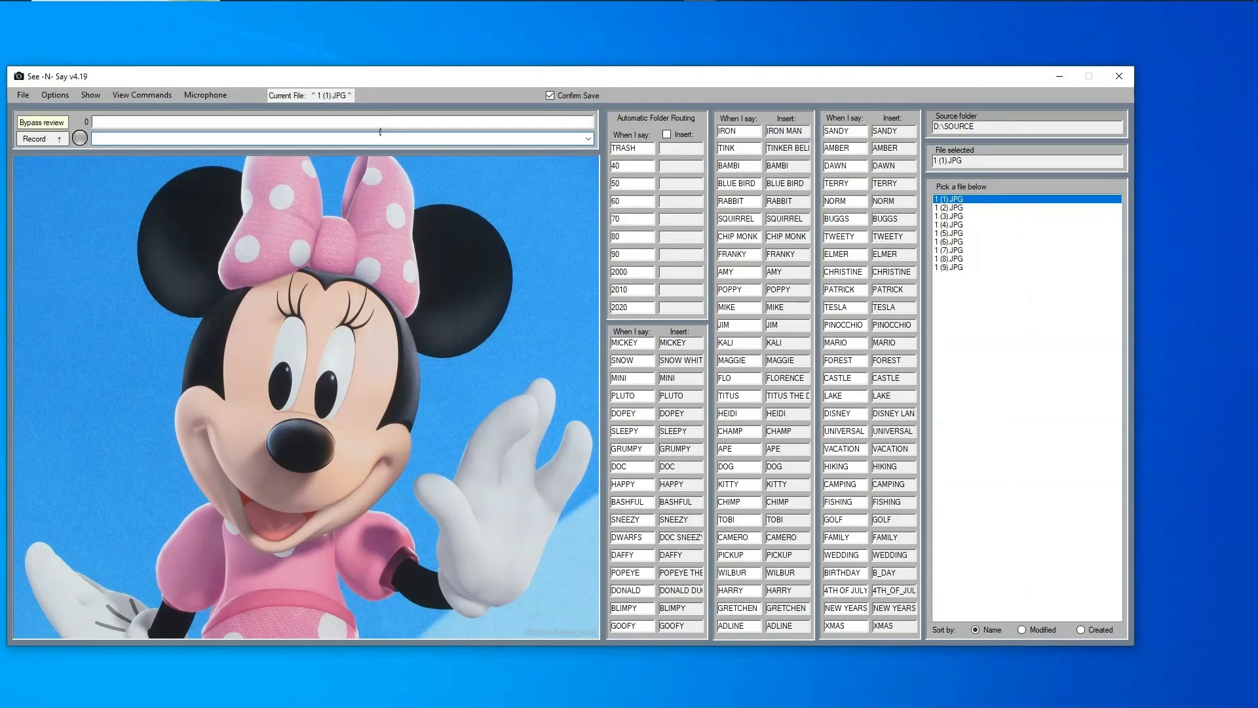
pyautogui.press('Up')
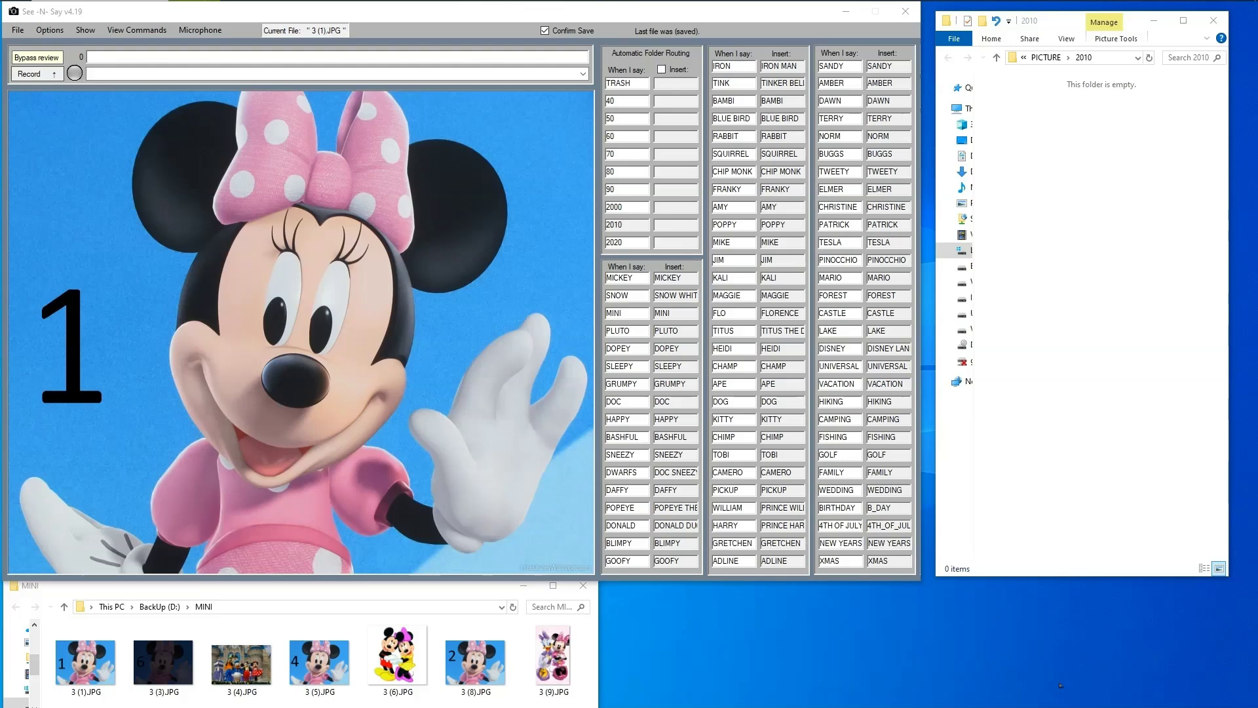
# Step: Choose the 2010 folder route and the keywords MINI, DISNEY, VACATION and XMAS for 3 (1).JPG
pyautogui.click(629, 220)
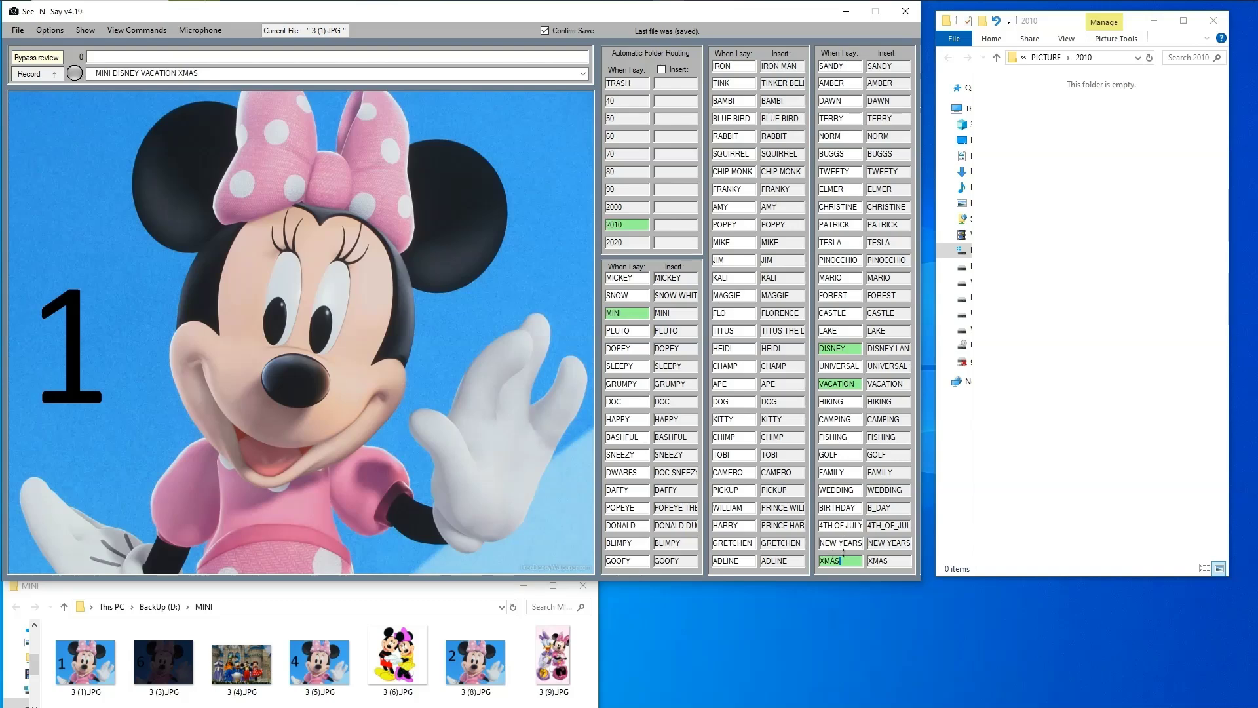
pyautogui.click(843, 556)
pyautogui.click(844, 556)
pyautogui.click(1013, 372)
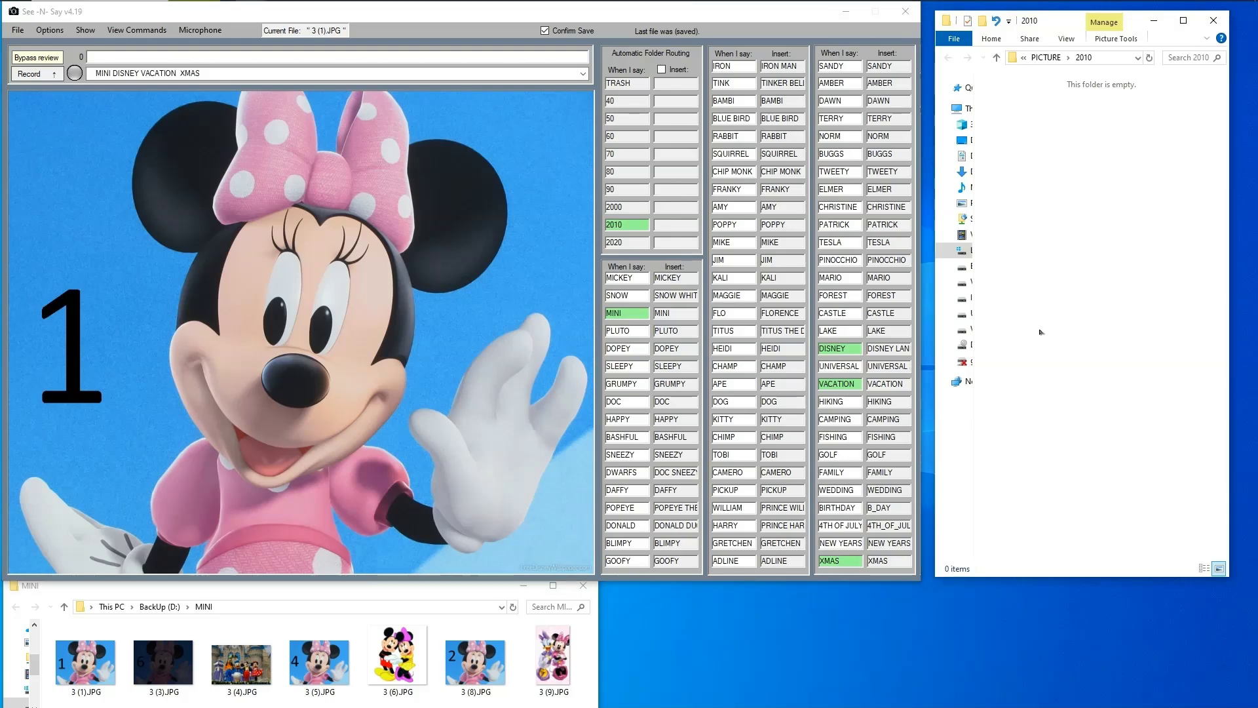
pyautogui.press('ctrl')
pyautogui.press('ctrl')
pyautogui.press('ctrl')
pyautogui.press('ctrl')
pyautogui.click(385, 596)
pyautogui.press('ctrl')
pyautogui.press('ctrl')
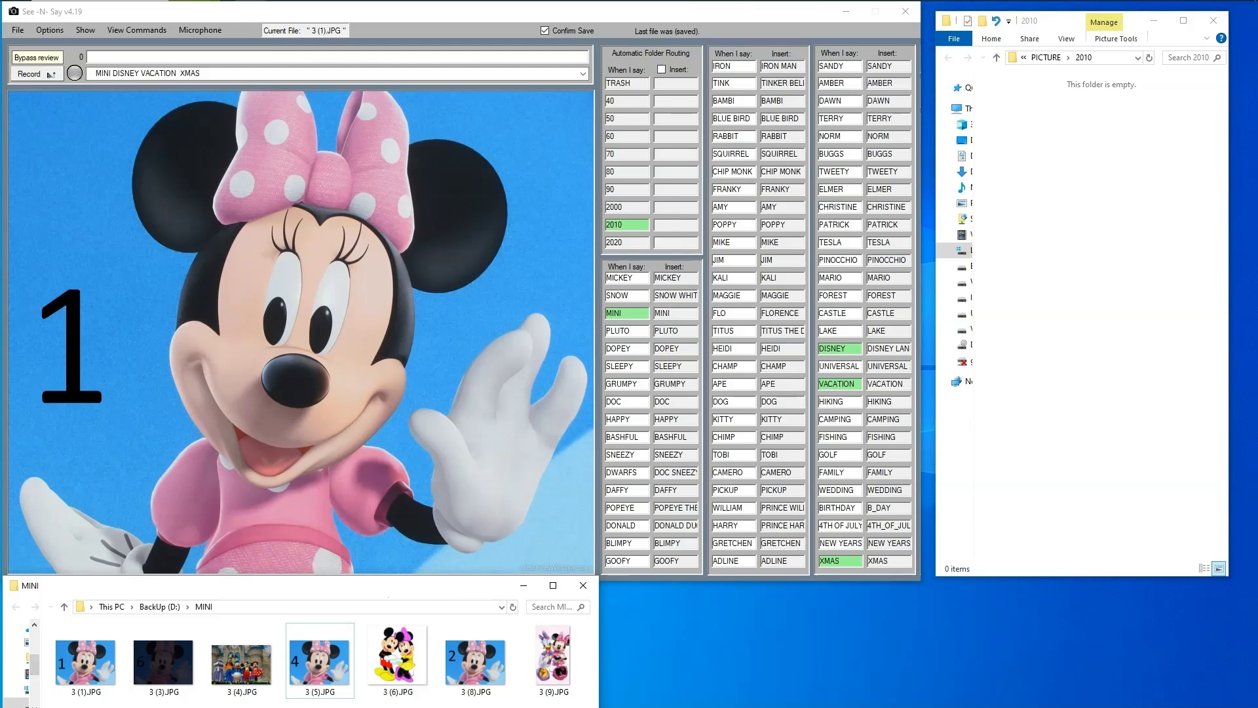
# Step: Return the cursor to the Speech Capture Box and start voice recognition for 3 (1).JPG
pyautogui.click(203, 73)
pyautogui.click(215, 70)
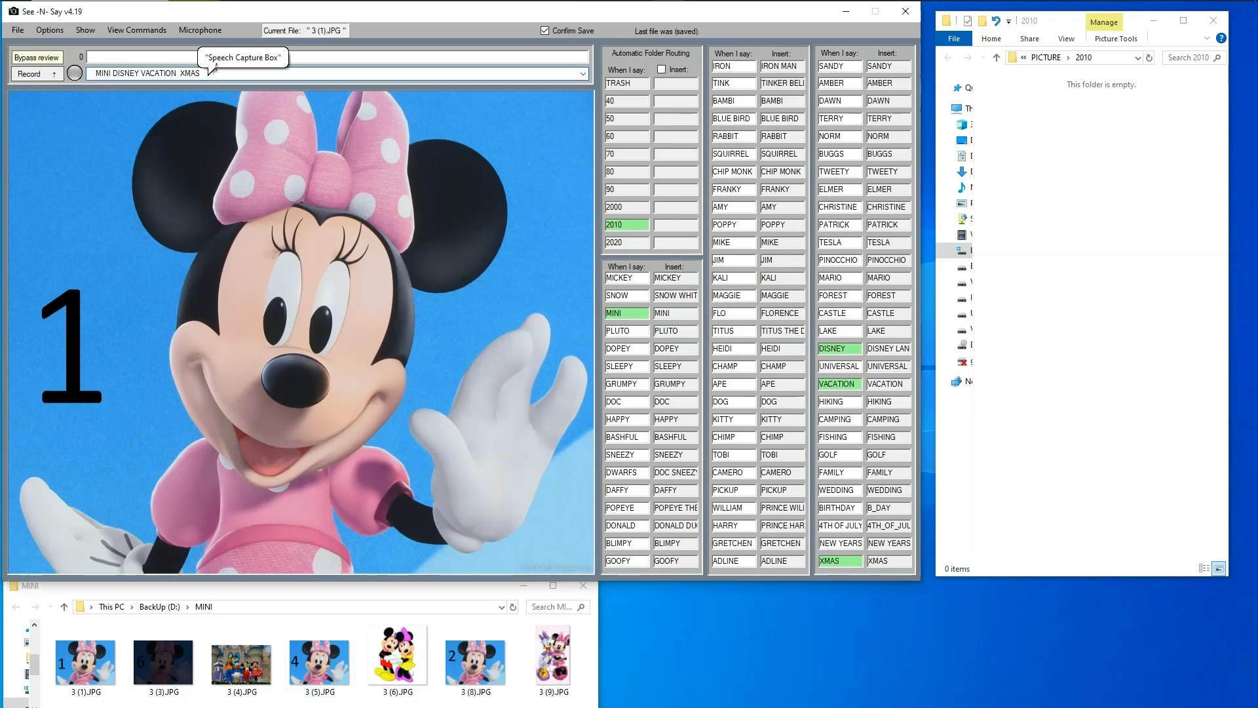
pyautogui.press('Up')
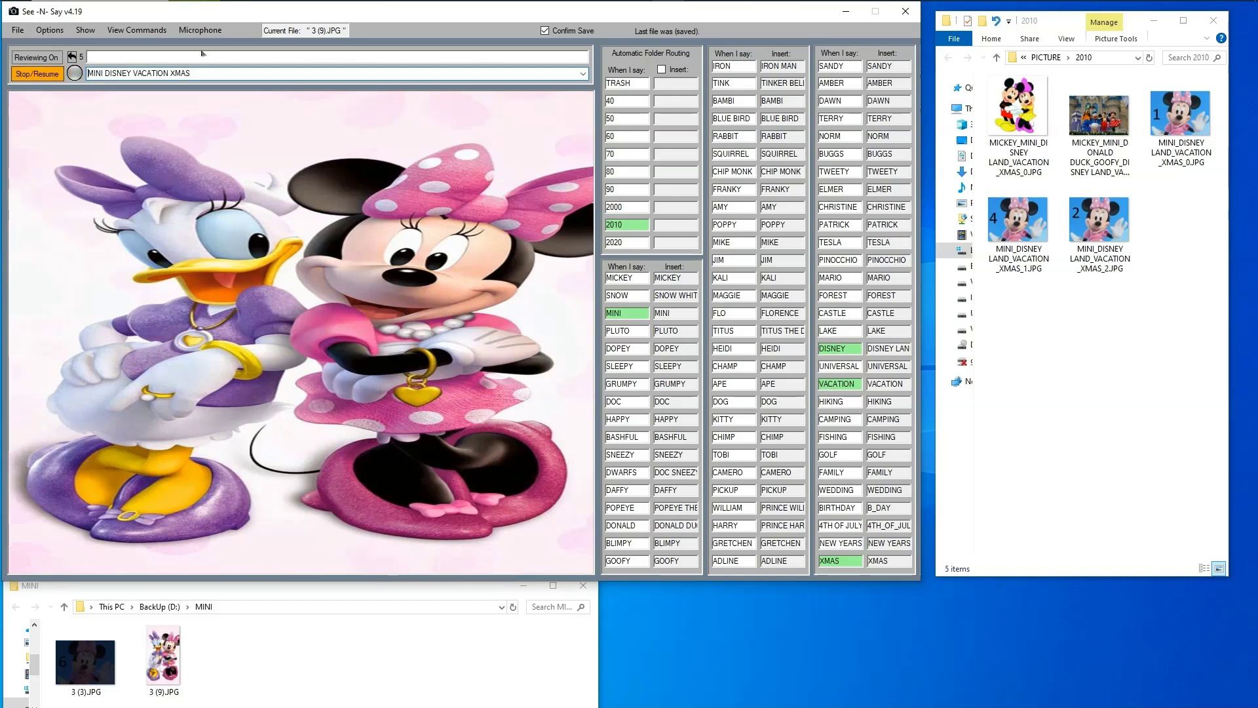
# Step: Resume voice recording for 3 (9).JPG, insert "daisy_" after "MINI_" in the reviewed file name, and save the picture
pyautogui.click(58, 59)
pyautogui.click(59, 60)
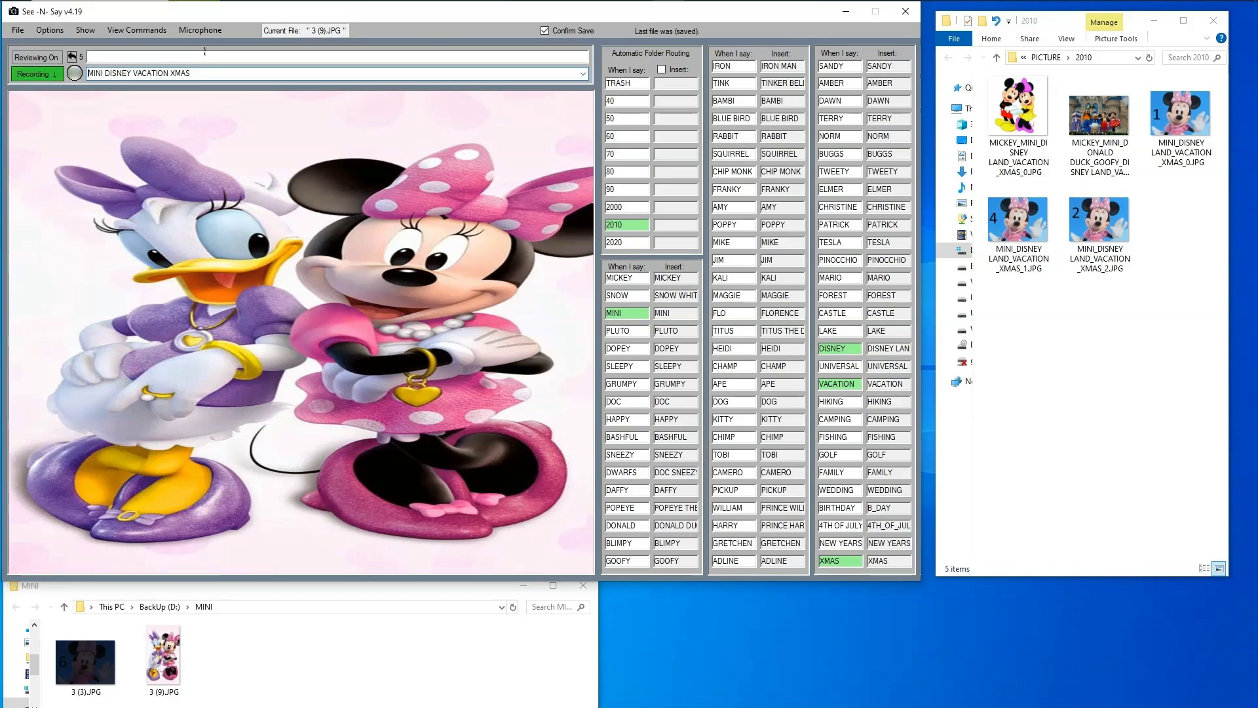
pyautogui.click(103, 53)
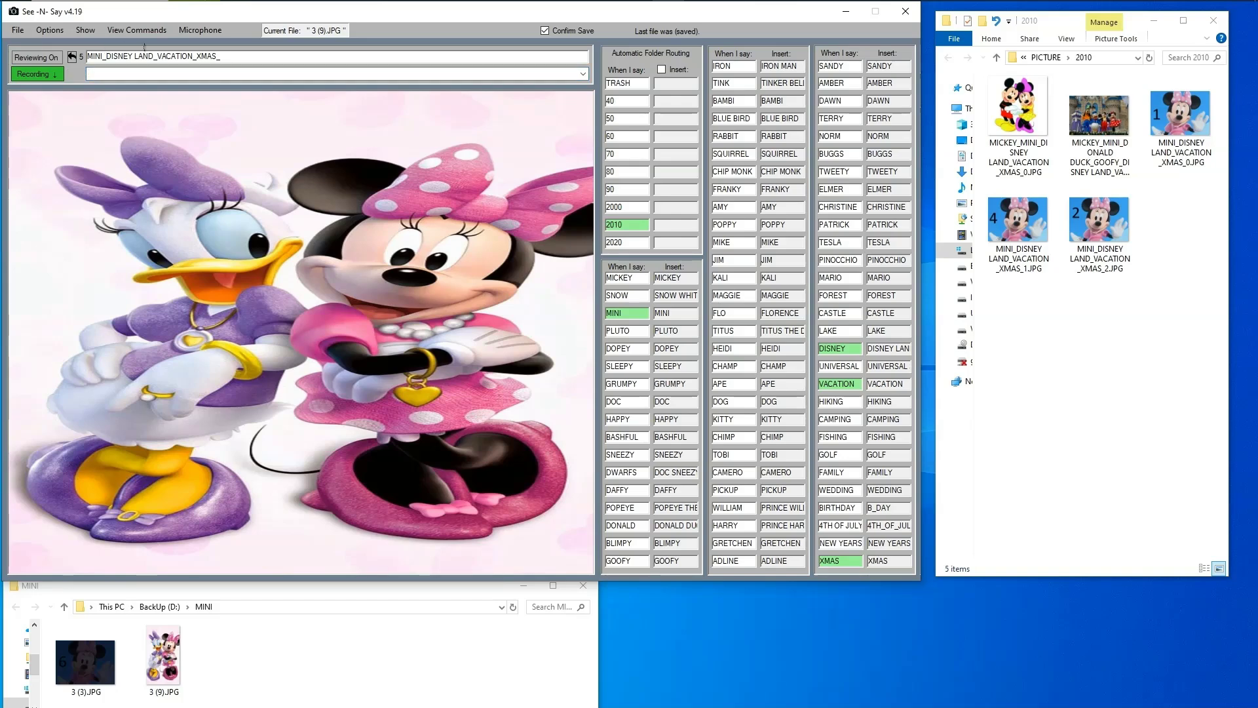
pyautogui.write('daisy_')
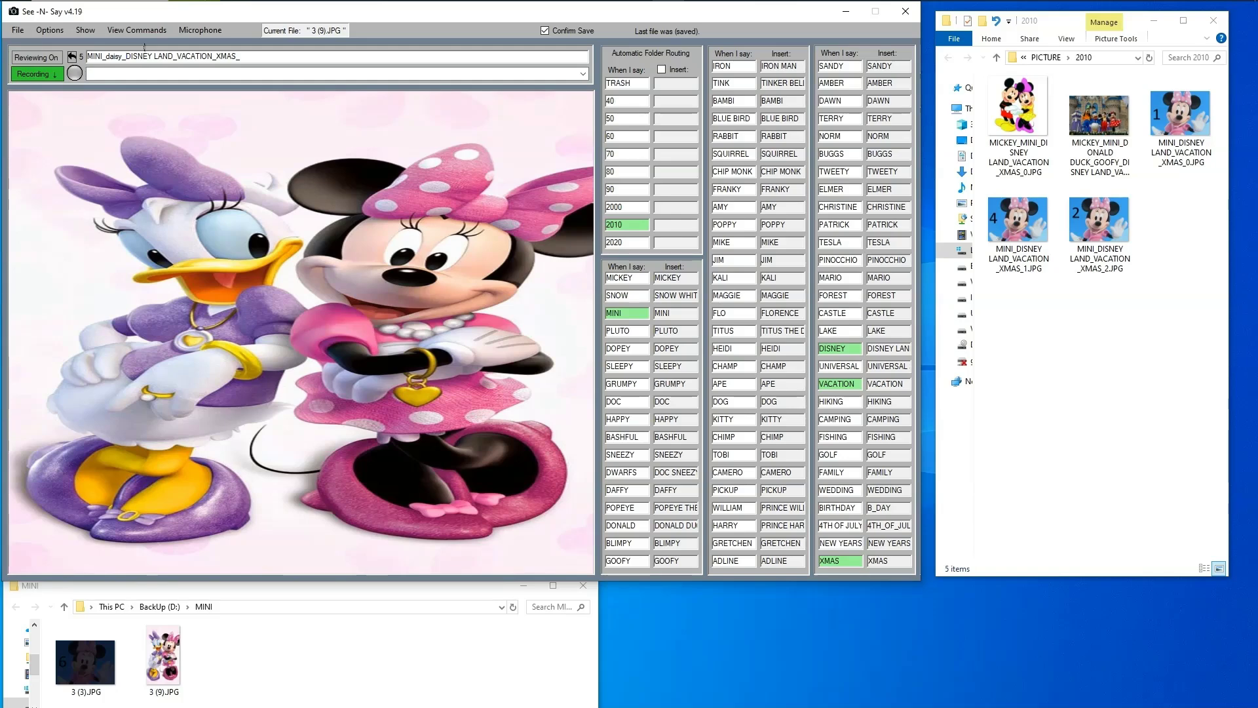
pyautogui.press('Return')
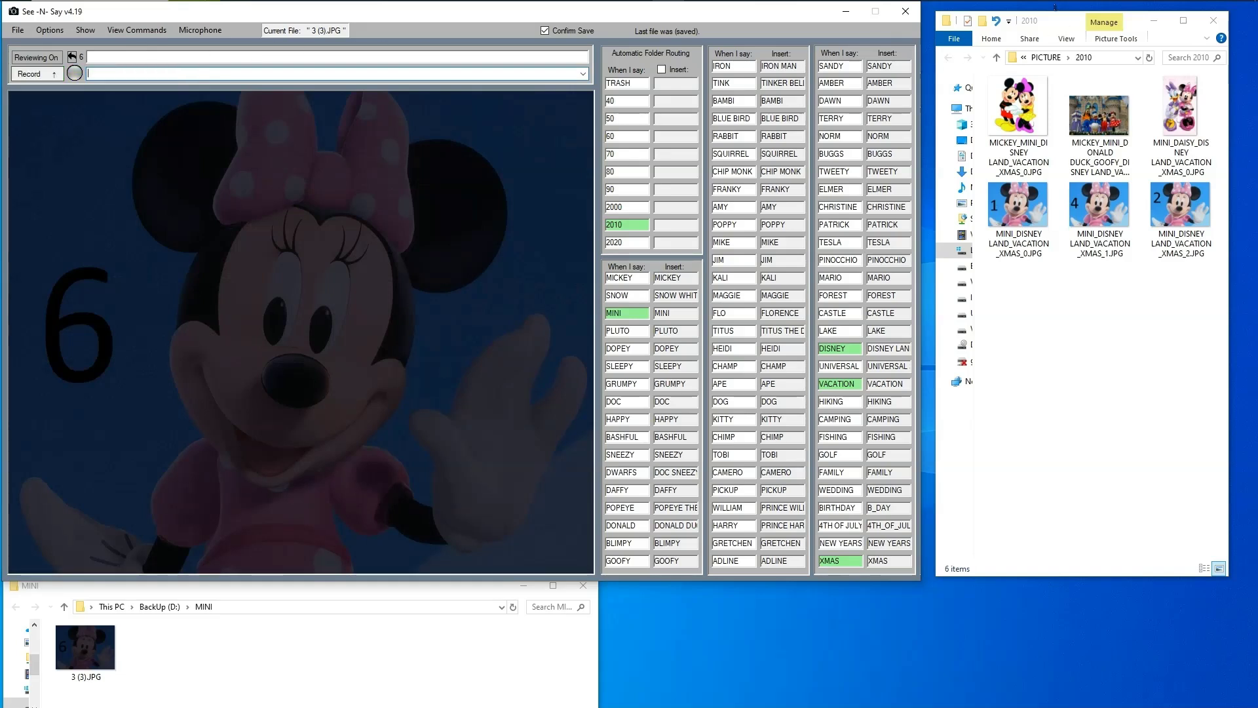
# Step: Move the 2010 folder window over the main window and examine the renamed MINI_DAISY picture
pyautogui.moveTo(1055, 8); pyautogui.dragTo(706, 18)
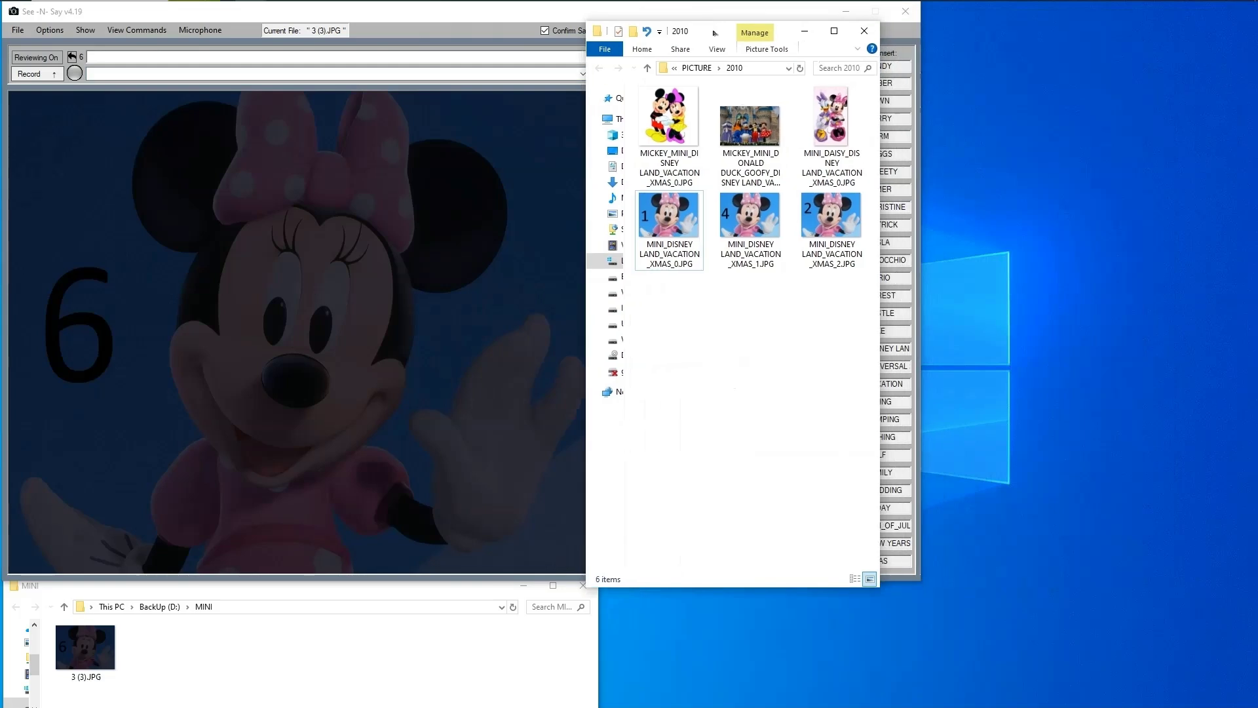
pyautogui.click(846, 158)
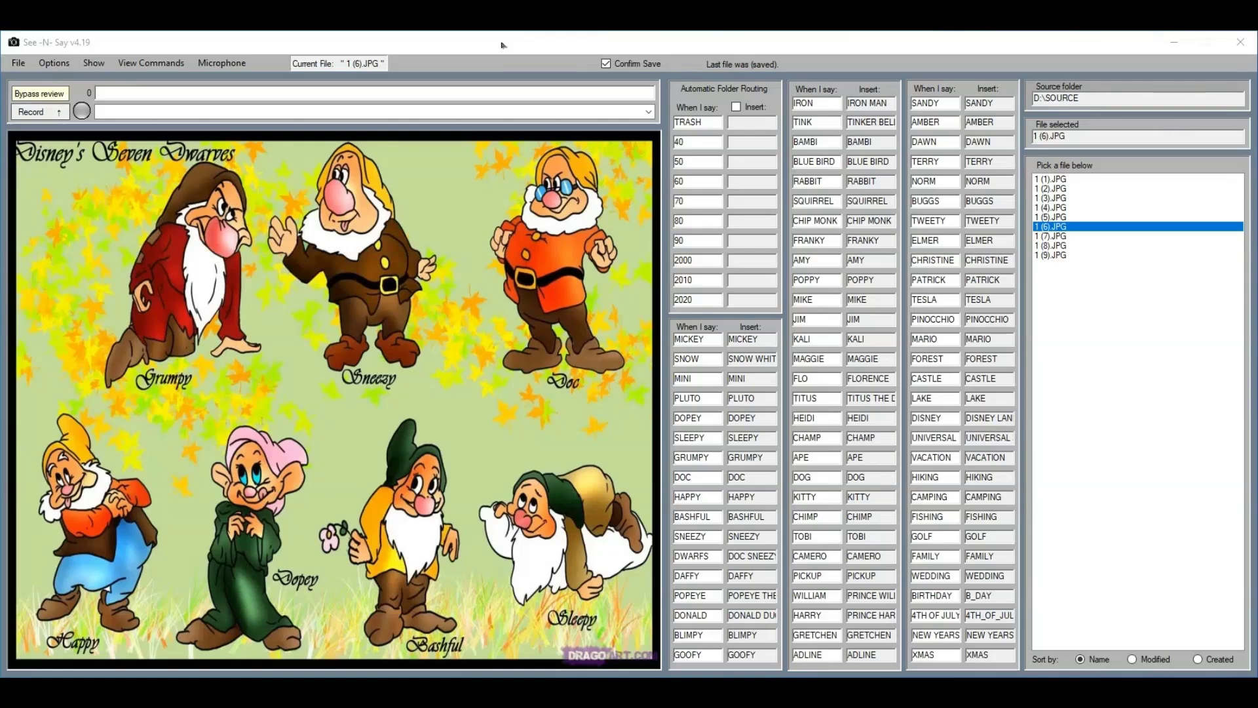
# Step: Switch on voice recognition for the seven dwarves picture, 1 (6).JPG, from the Speech Capture Box
pyautogui.click(187, 105)
pyautogui.press('Up')
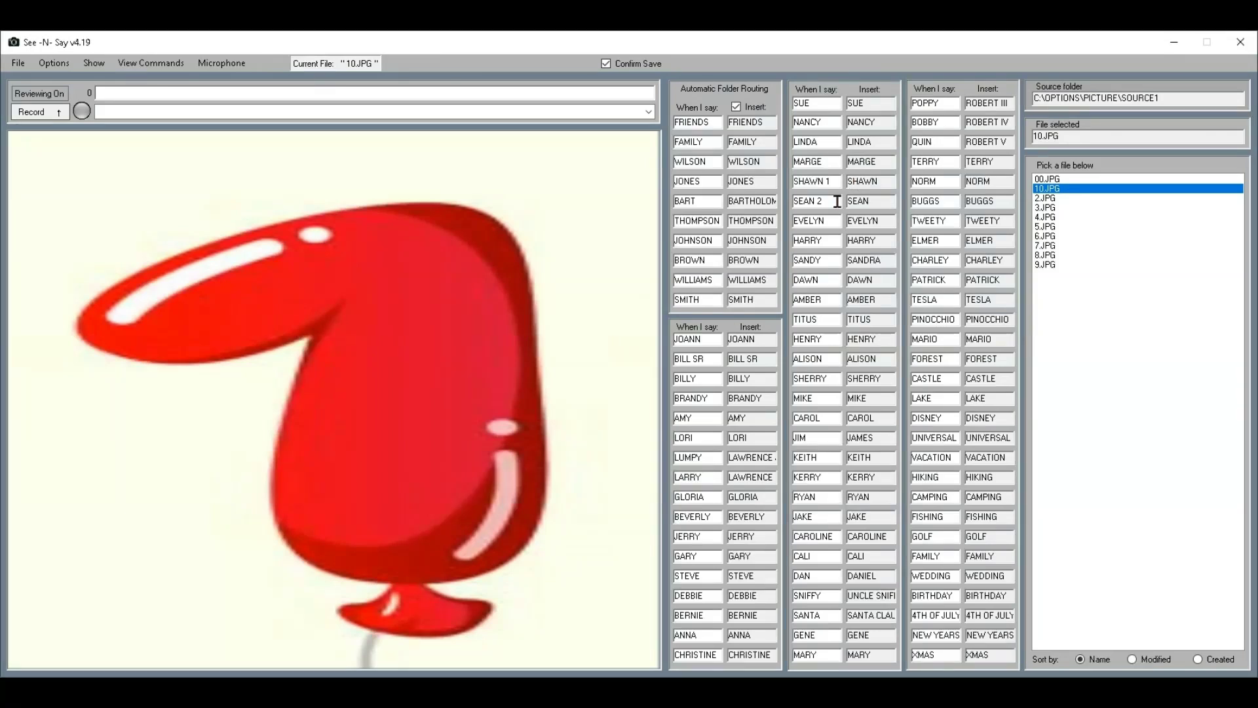
# Step: Record the two same-sounding first-name keywords numbered 1 and 2 for 10.JPG, and stop recording
pyautogui.click(56, 115)
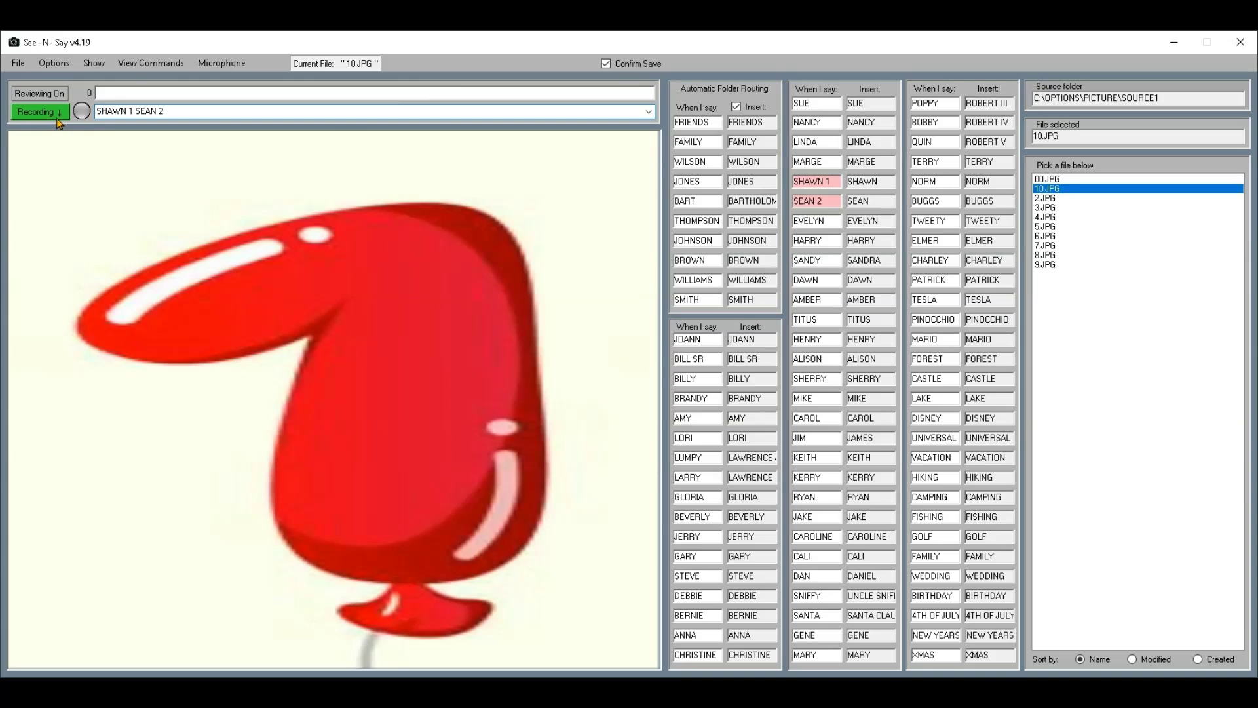
pyautogui.click(57, 119)
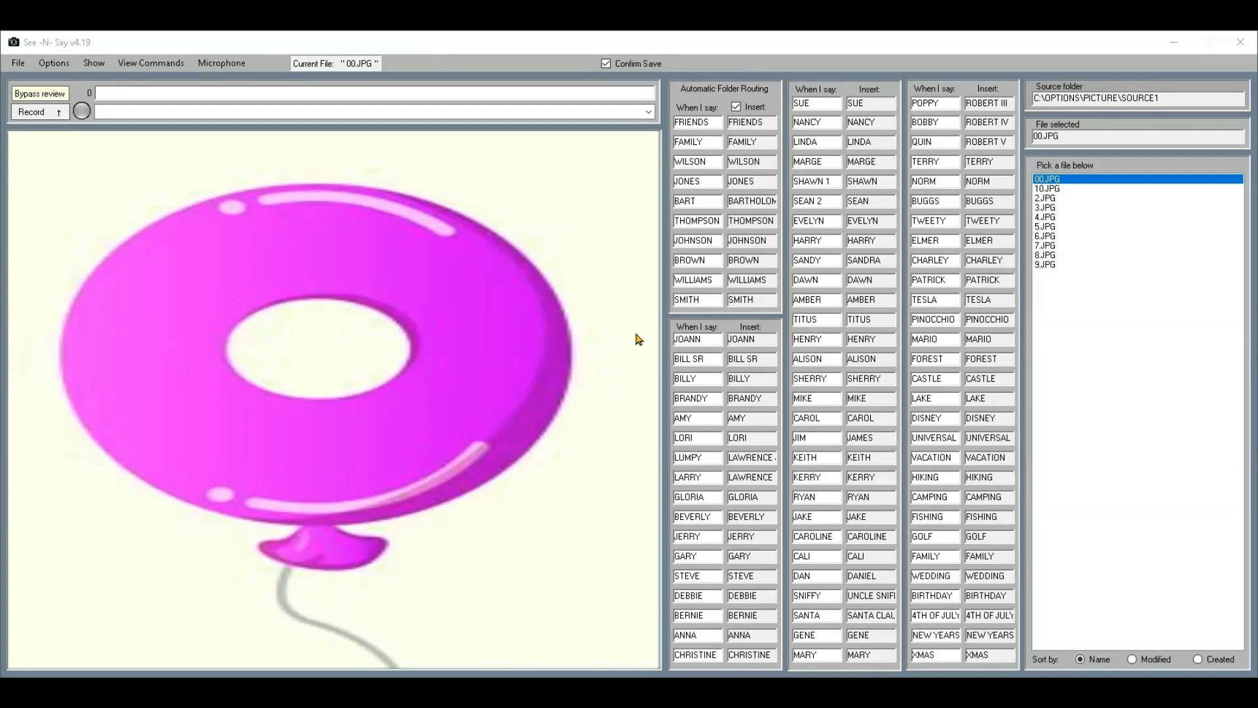
# Step: Try out two similar-sounding first-name keywords on 00.JPG by hand and start voice recording
pyautogui.click(694, 437)
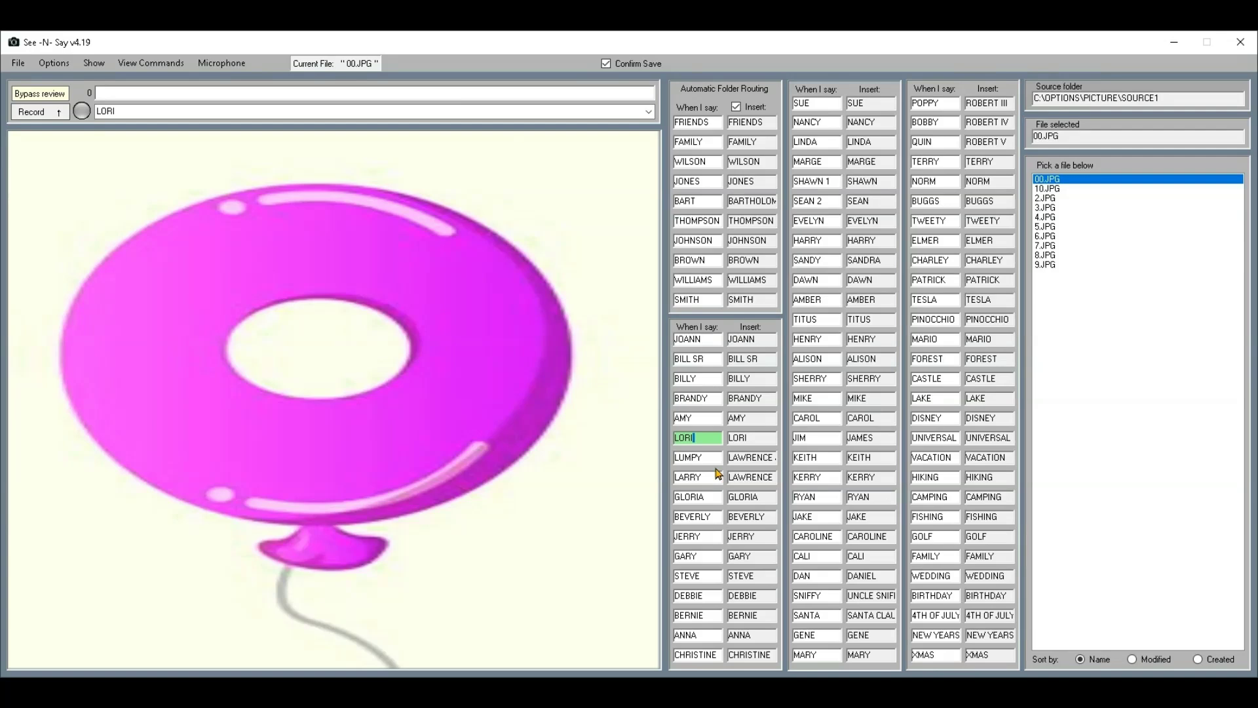
pyautogui.click(714, 498)
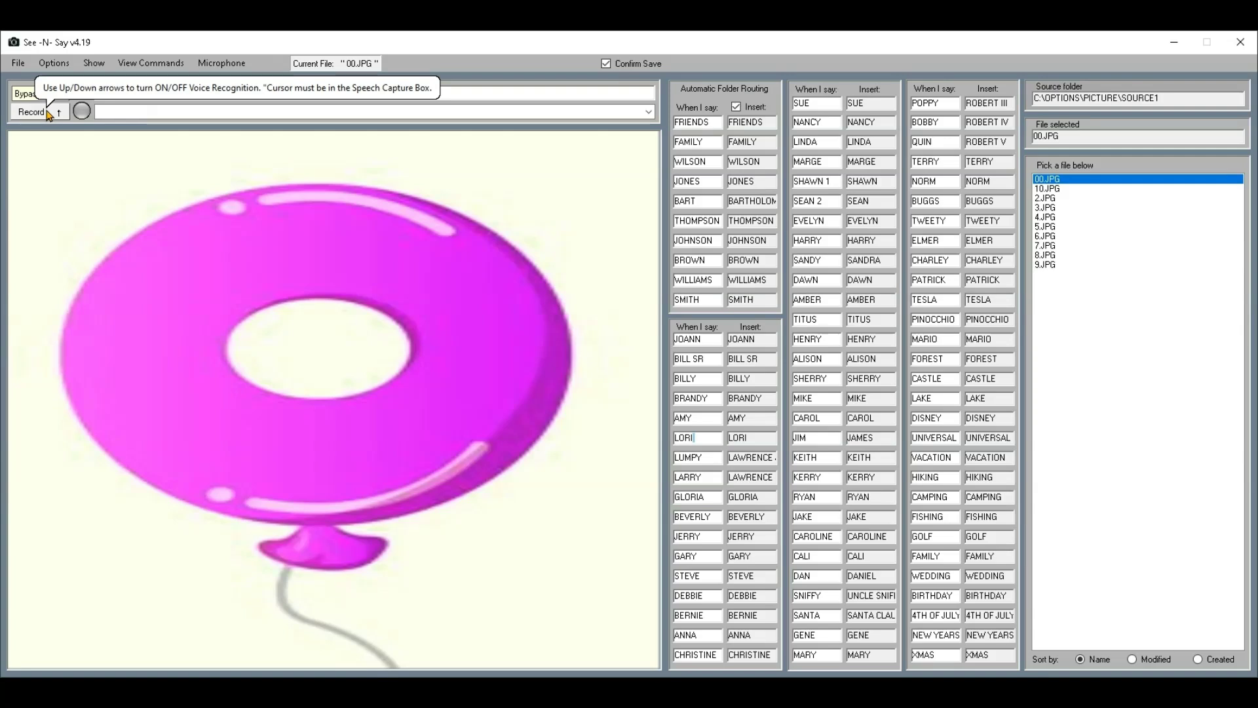
pyautogui.click(48, 114)
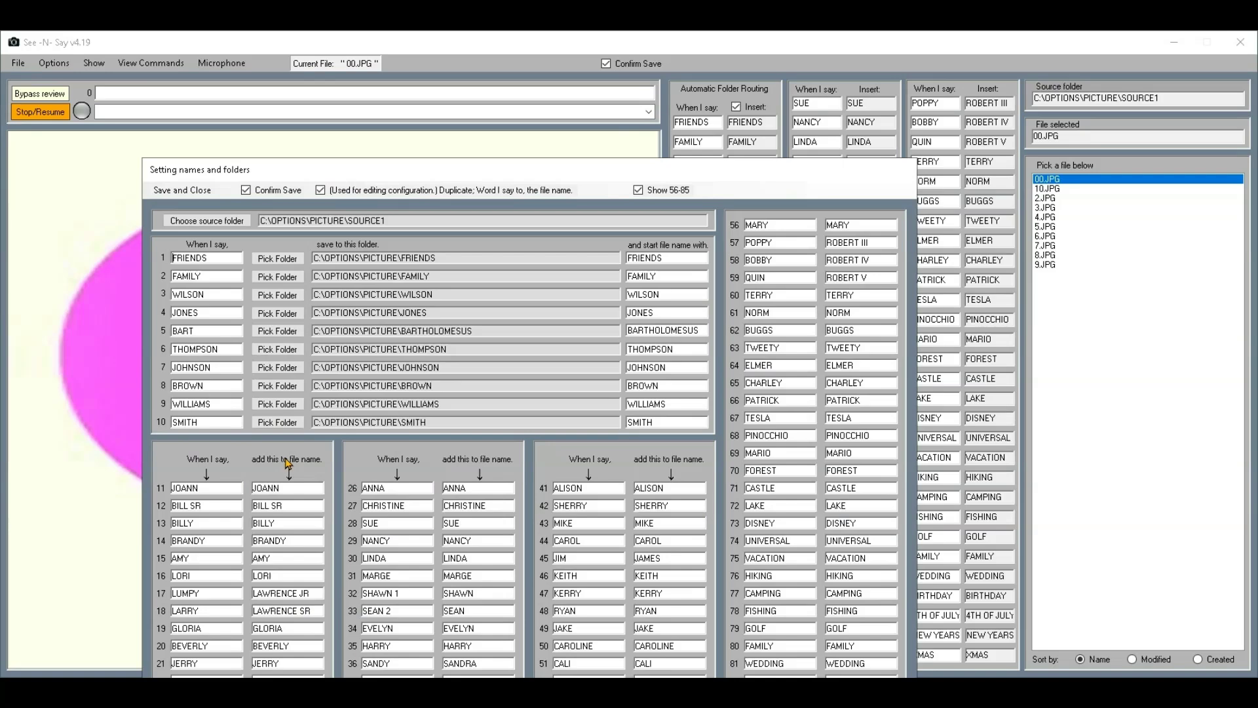
# Step: Add "1" to the spoken keyword in row 16, leave its file-name text without the number, and save the configuration
pyautogui.click(214, 574)
pyautogui.write('1')
pyautogui.press('BackSpace')
pyautogui.press('BackSpace')
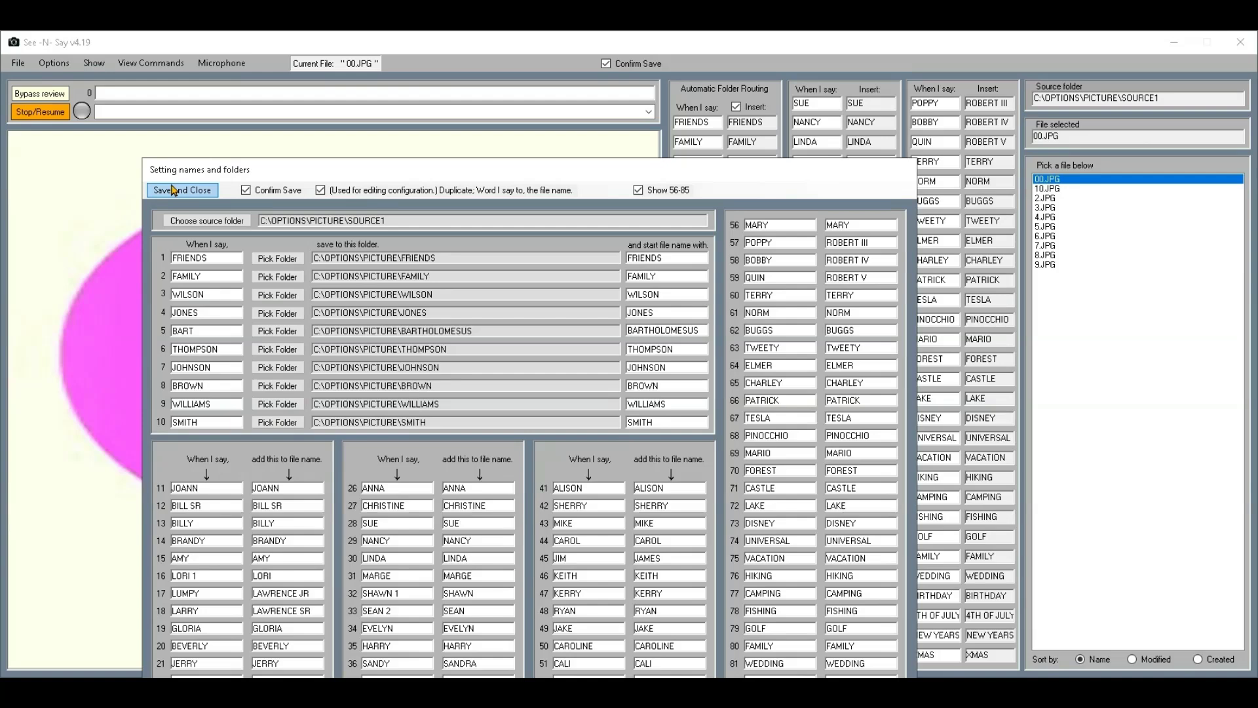
pyautogui.click(174, 190)
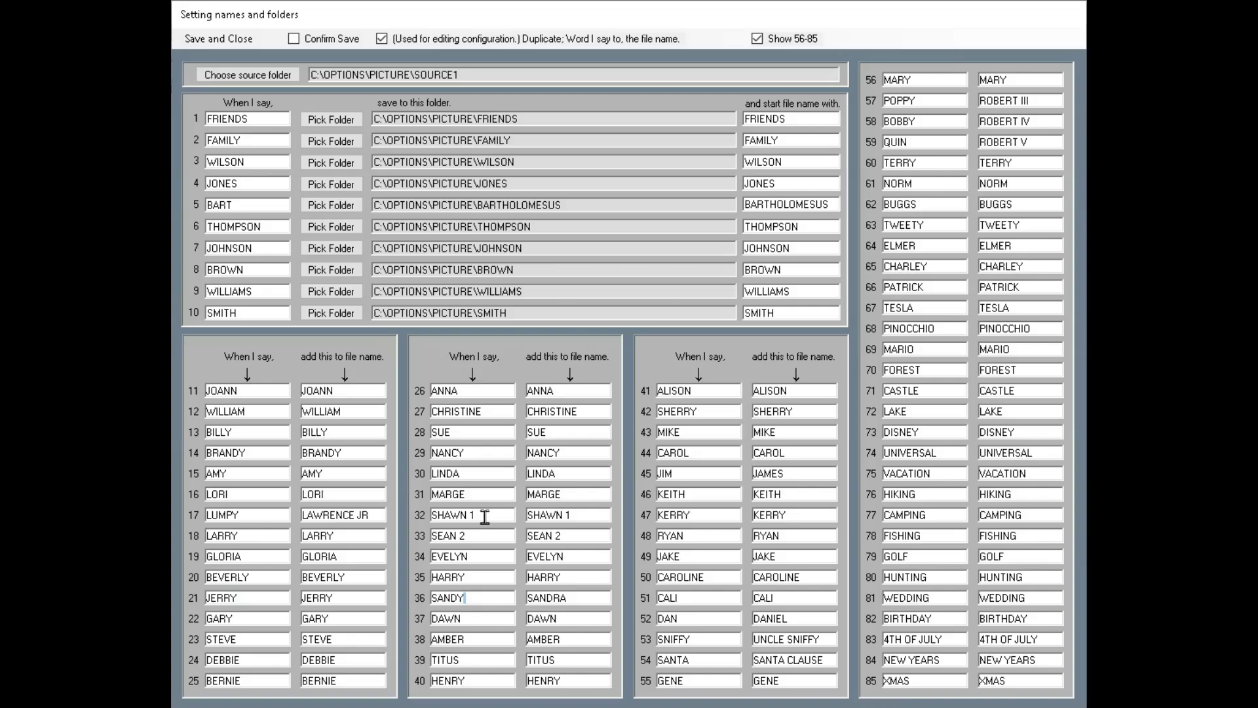
# Step: Open the spoken keyword in row 33 for editing
pyautogui.click(489, 538)
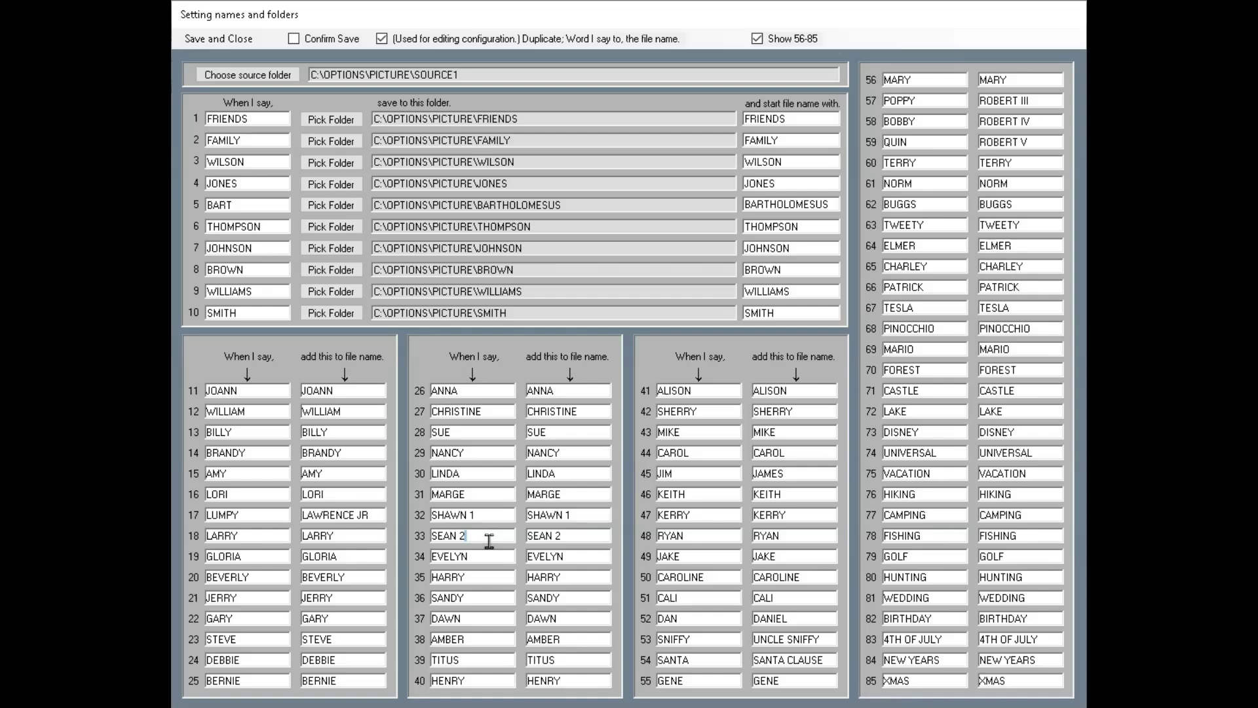